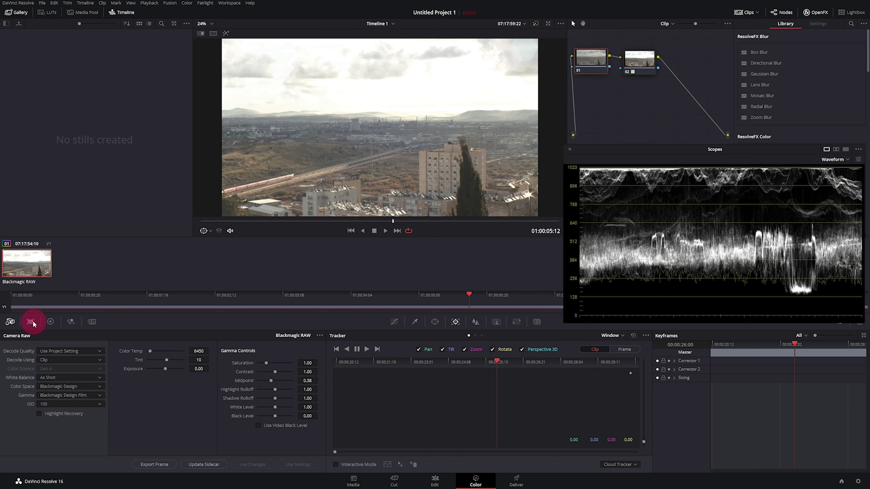
- Lower the Log shadow master level on node 01 to -0.30
click(50, 321)
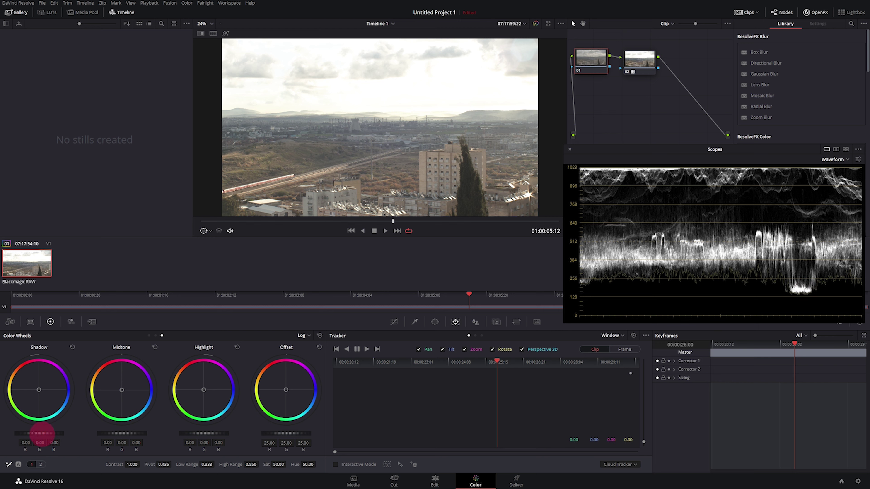
drag(31, 437, 12, 438)
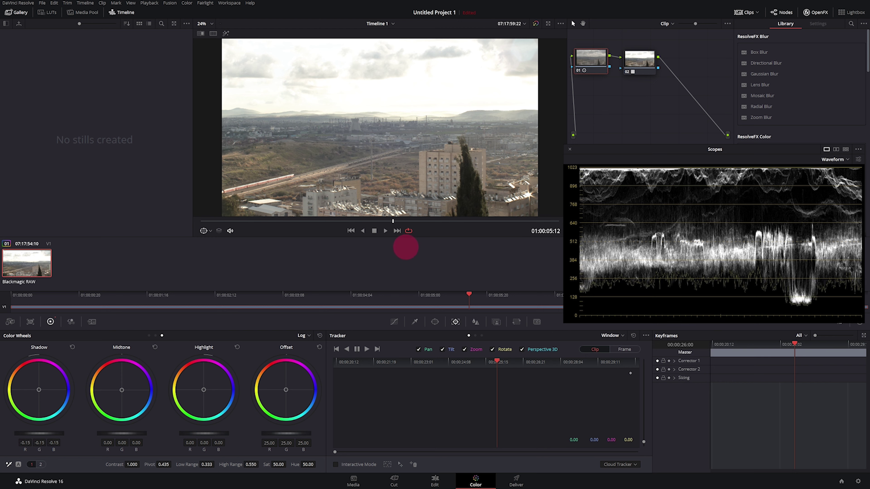
drag(373, 249, 359, 247)
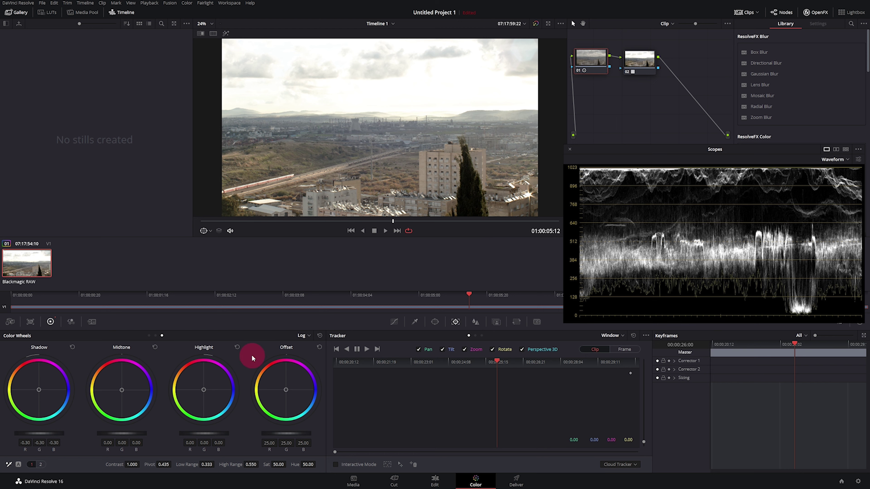
- Add a serial node after node 01 and line it up between nodes 01 and 02
key(alt+s)
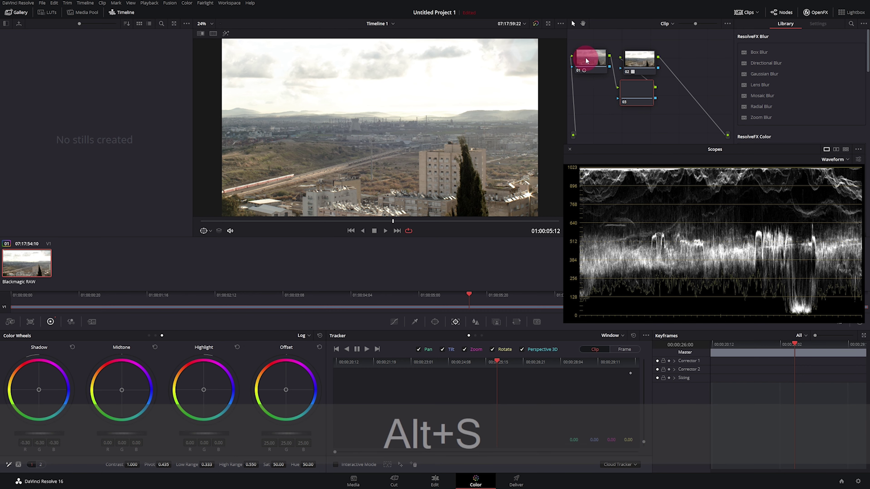
drag(647, 91, 643, 57)
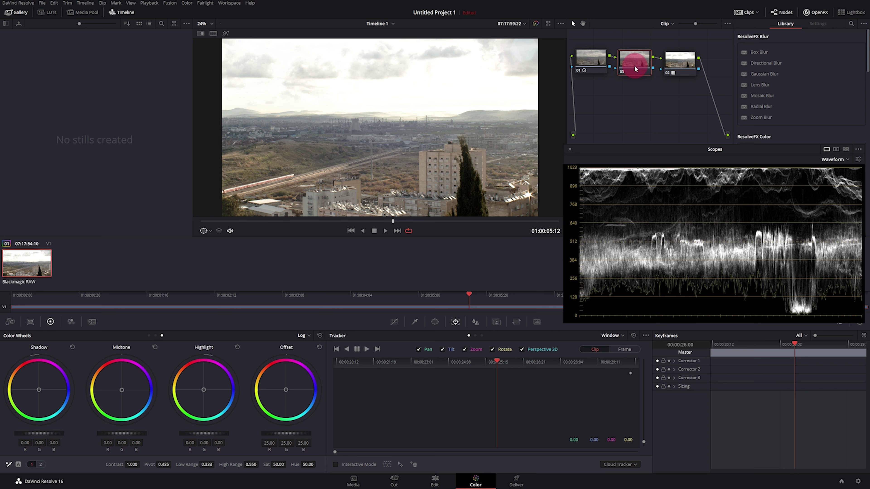
click(596, 57)
click(521, 242)
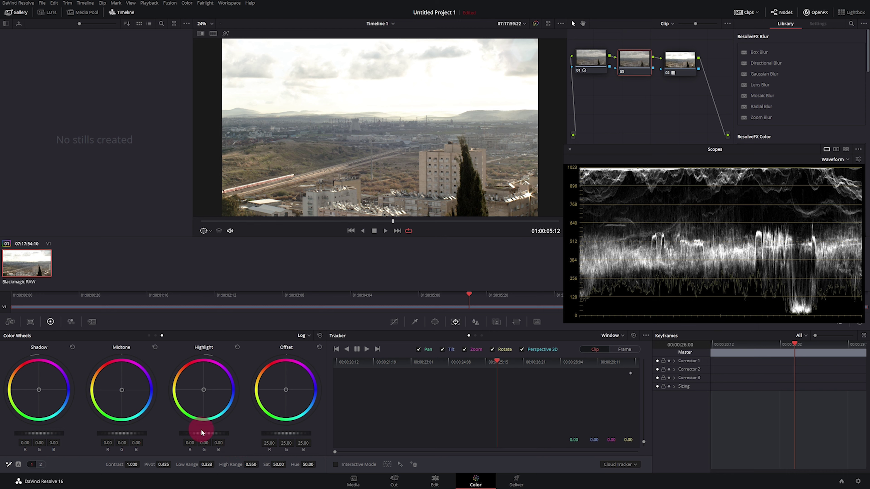
- On the new node, raise the Log High Range to 1.000 and lower the midtones to -0.38
drag(237, 464, 288, 466)
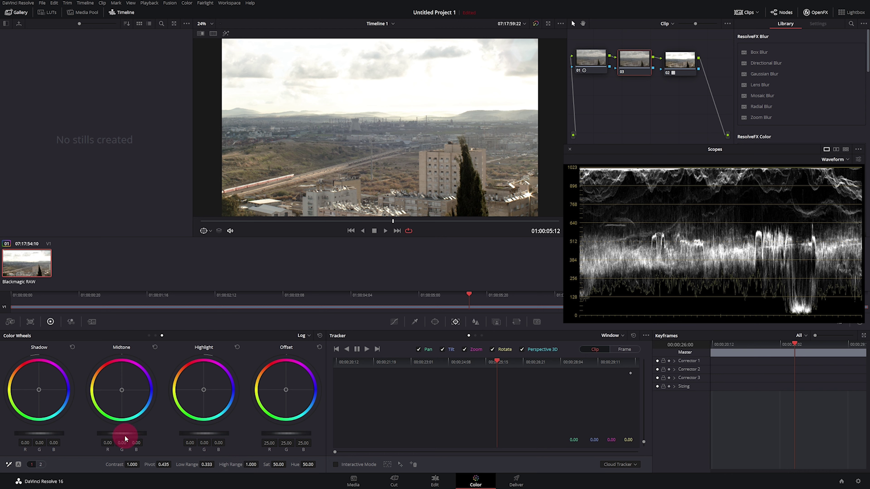
drag(130, 434, 102, 438)
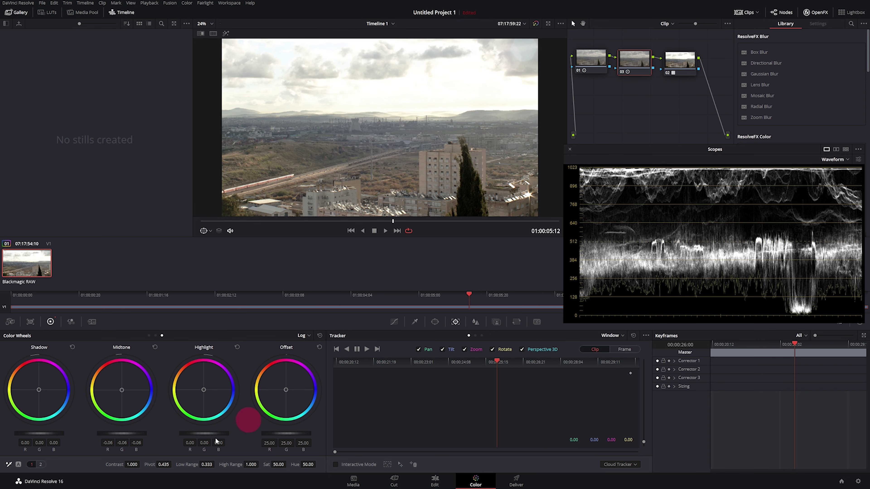
drag(126, 435, 58, 446)
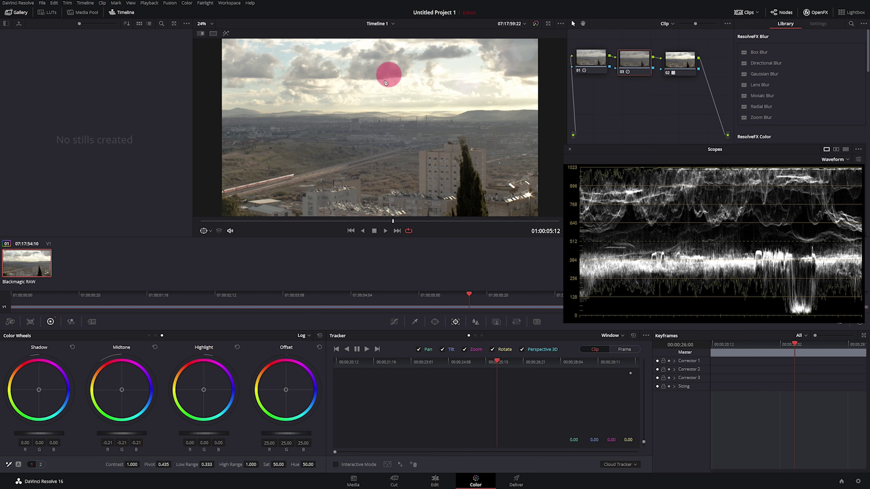
drag(129, 433, 68, 437)
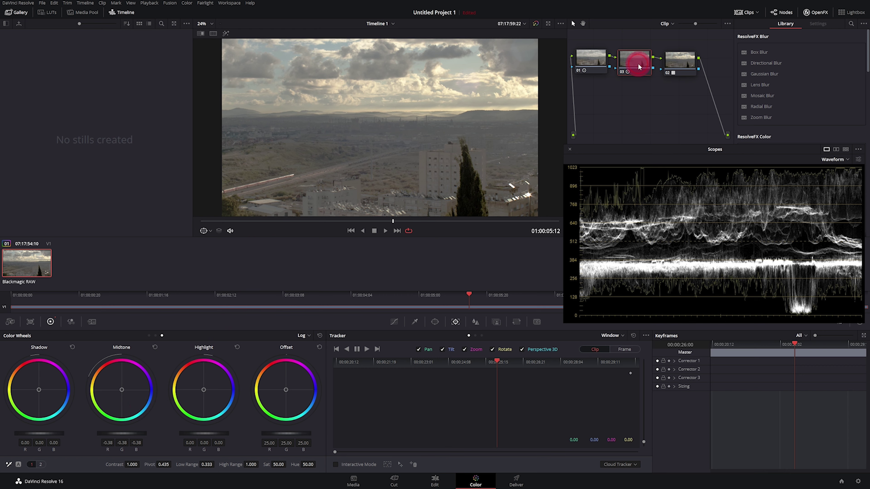
- Apply a linear window to node 03 and stretch its four corners to cover the sky down to the horizon
click(440, 323)
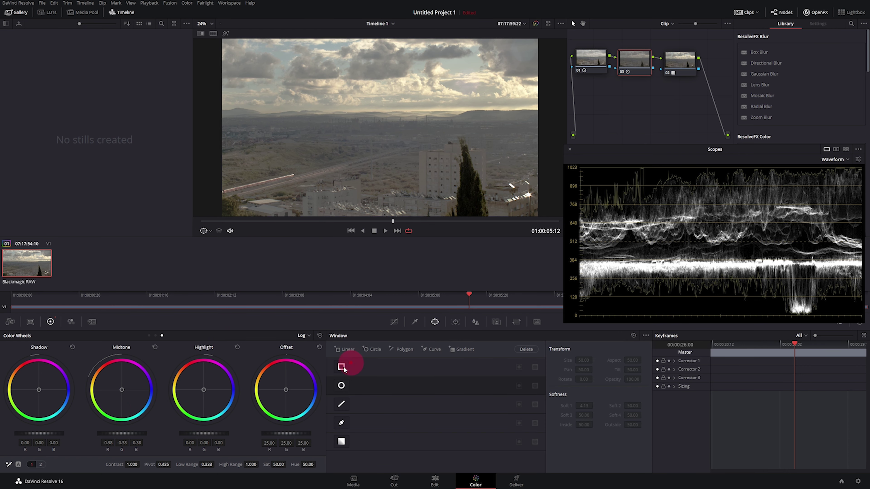
click(342, 367)
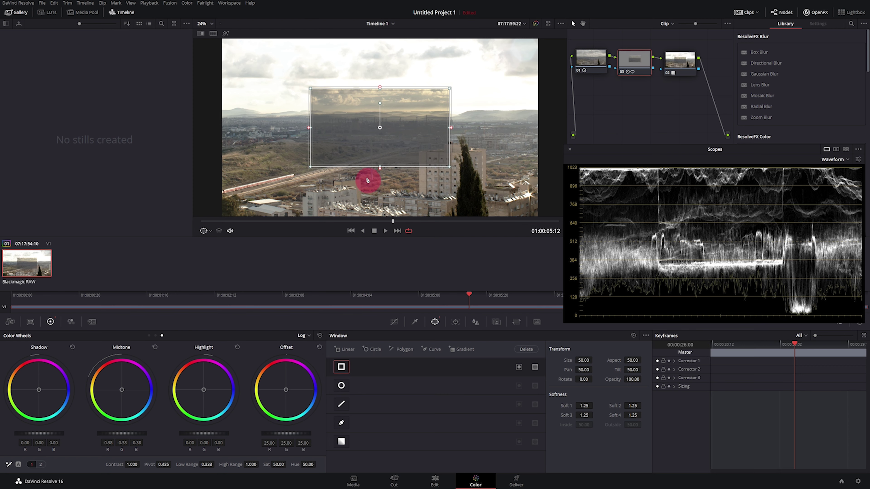
click(519, 367)
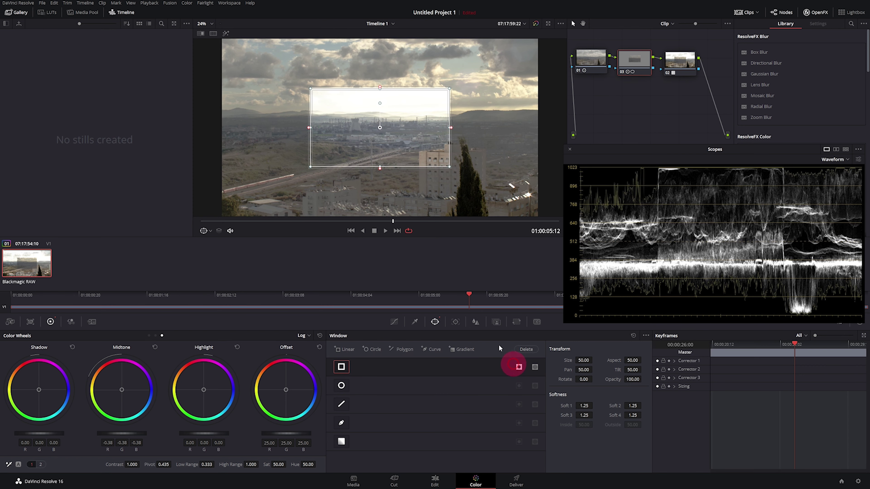
drag(310, 90, 206, 39)
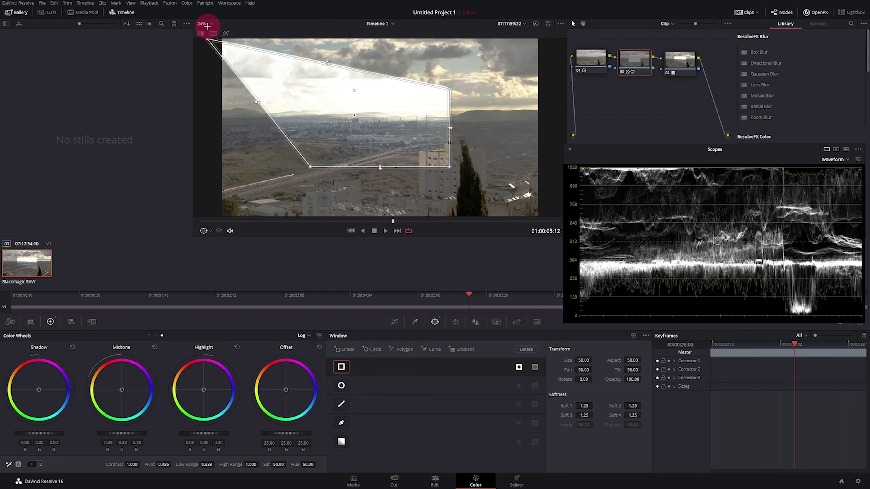
drag(452, 87, 559, 39)
drag(449, 167, 543, 109)
drag(313, 170, 206, 119)
click(519, 367)
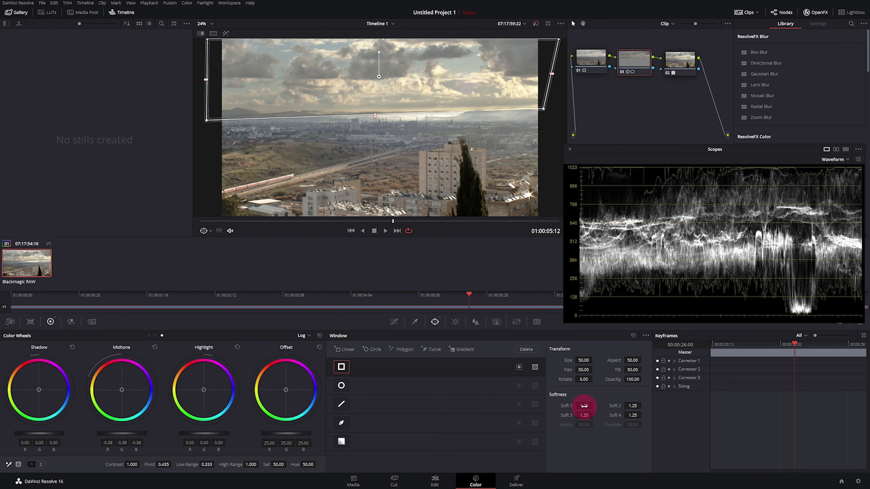
- Set the sky window's Soft 4 to 11.95 and align its lower edge with the horizon
drag(633, 415, 815, 417)
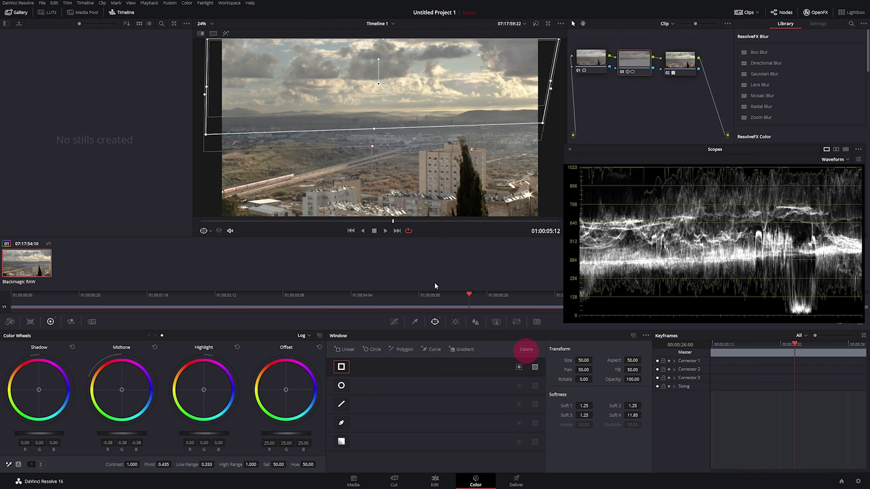
mouse_move(375, 122)
mouse_down()
mouse_move(375, 111)
mouse_move(374, 124)
mouse_move(382, 122)
mouse_up()
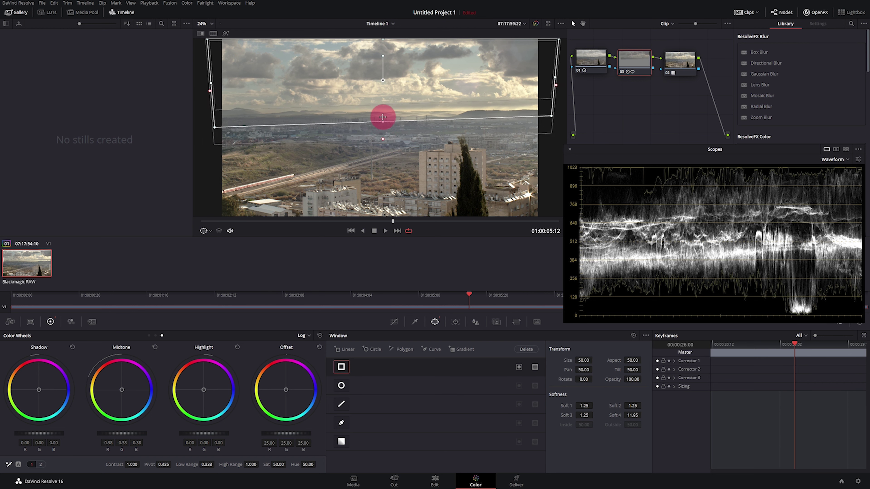
- Add a serial node between nodes 01 and 03 and increase its contrast
key(shift+semicolon)
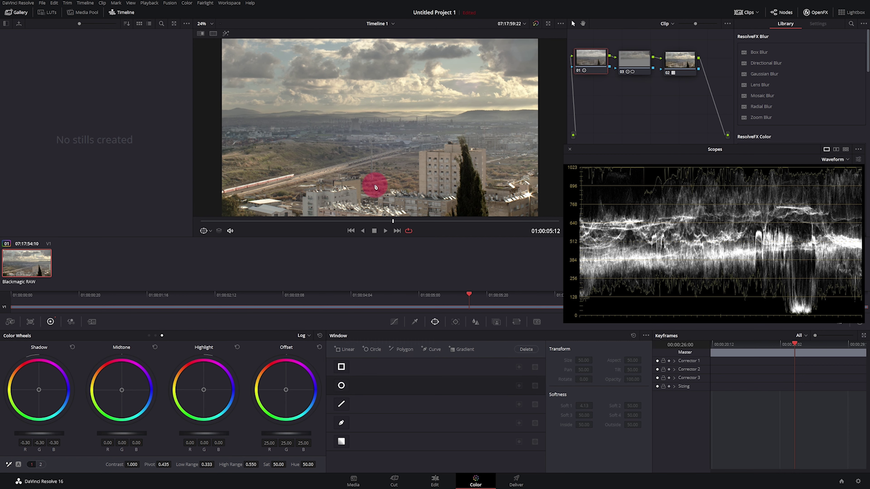
click(592, 61)
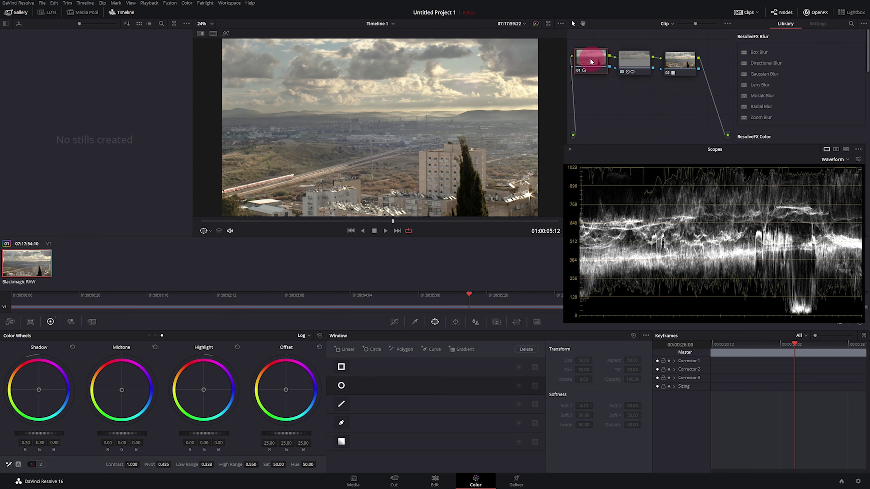
key(alt+s)
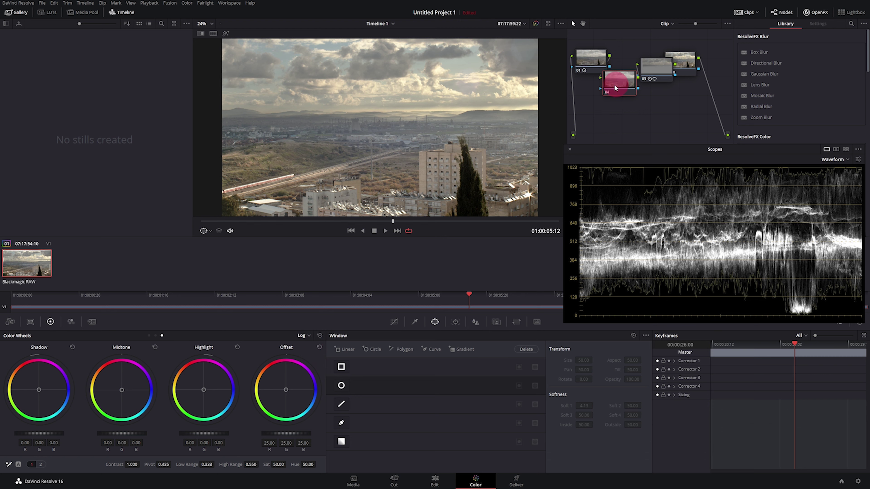
drag(618, 82, 627, 64)
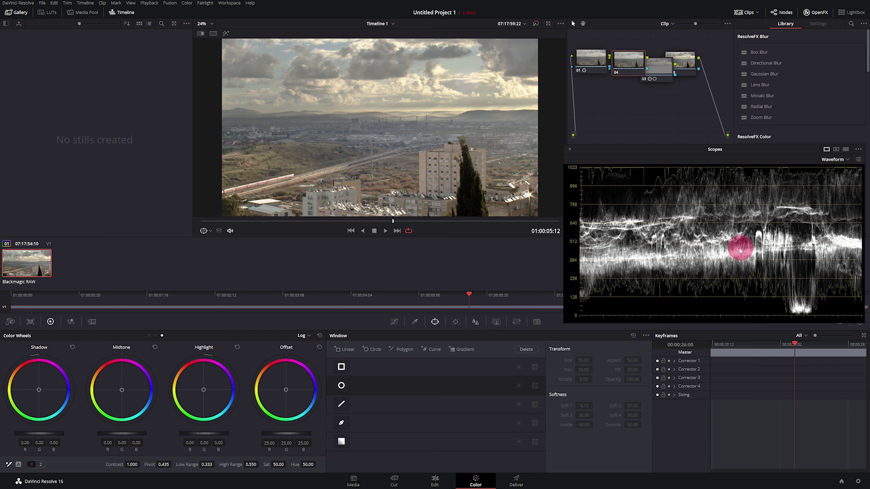
drag(135, 464, 209, 462)
- Raise the Log shadow level on node 01 to -0.27
click(590, 67)
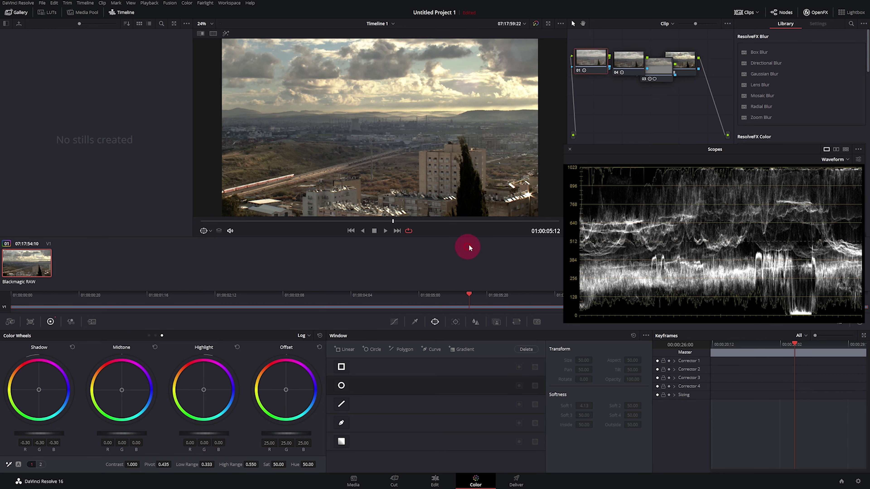
drag(51, 433, 64, 429)
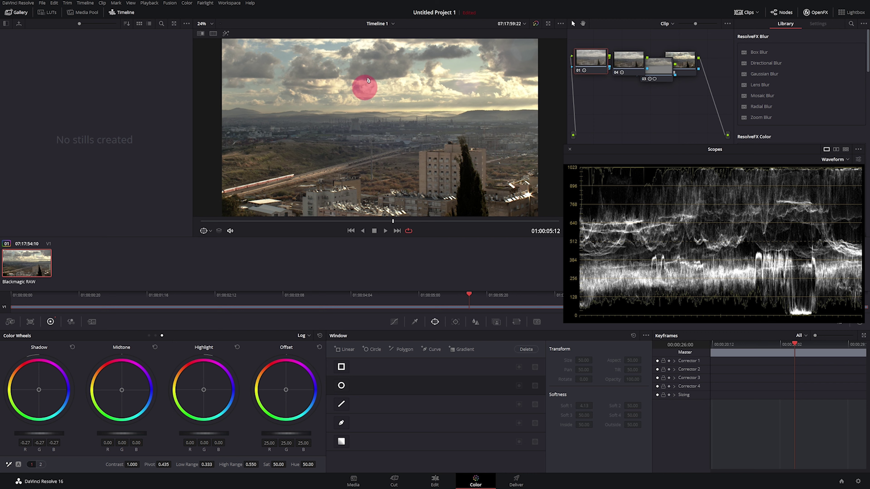
- Scrub the clip to 01:00:04:13 to review the grade on another frame
click(396, 300)
drag(292, 273, 358, 255)
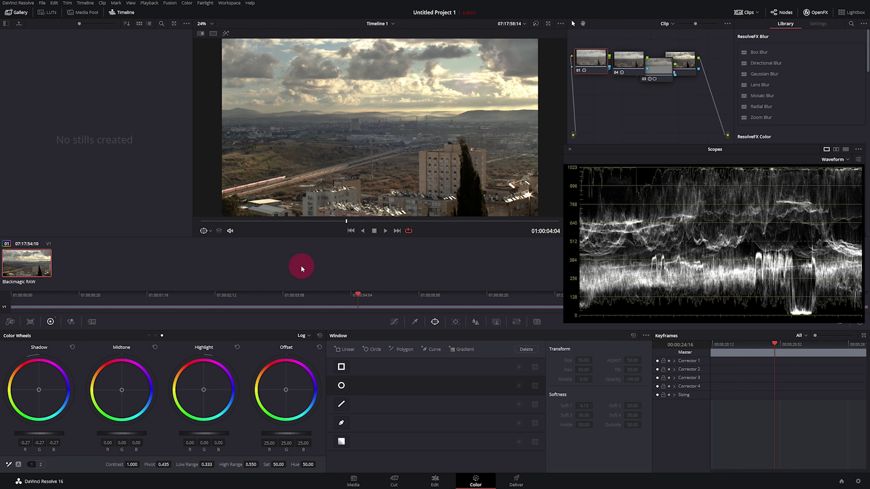
drag(362, 295, 389, 295)
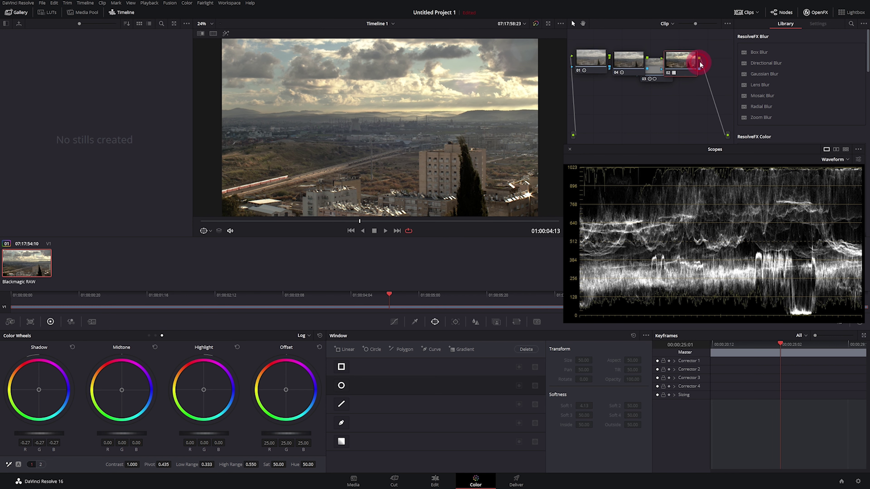
- Rearrange nodes 04, 03 and 02 in the node graph so that they no longer overlap
click(662, 65)
drag(698, 64, 680, 55)
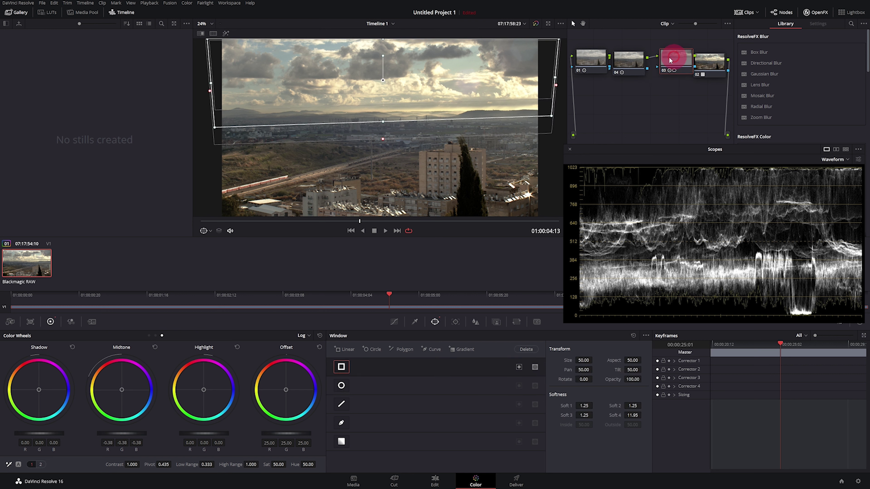
click(635, 58)
click(663, 57)
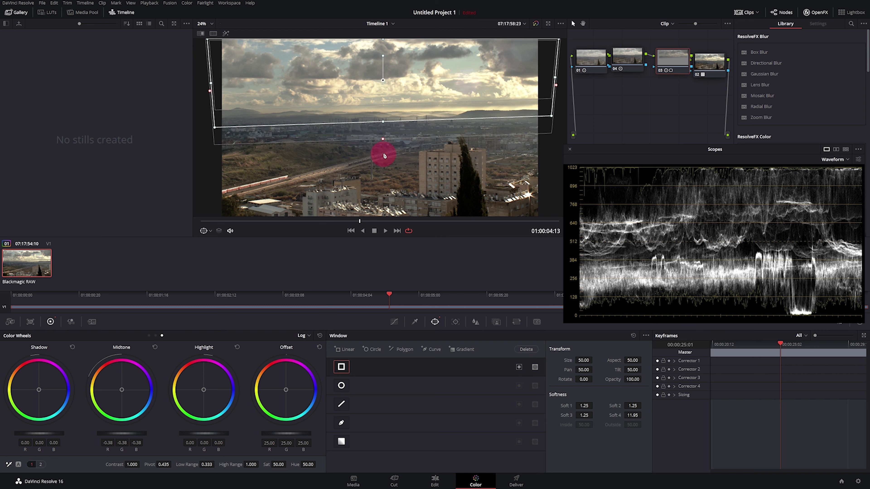
- Open the Hue Vs Sat curve and add a serial node between nodes 03 and 02, placed below the row
click(397, 323)
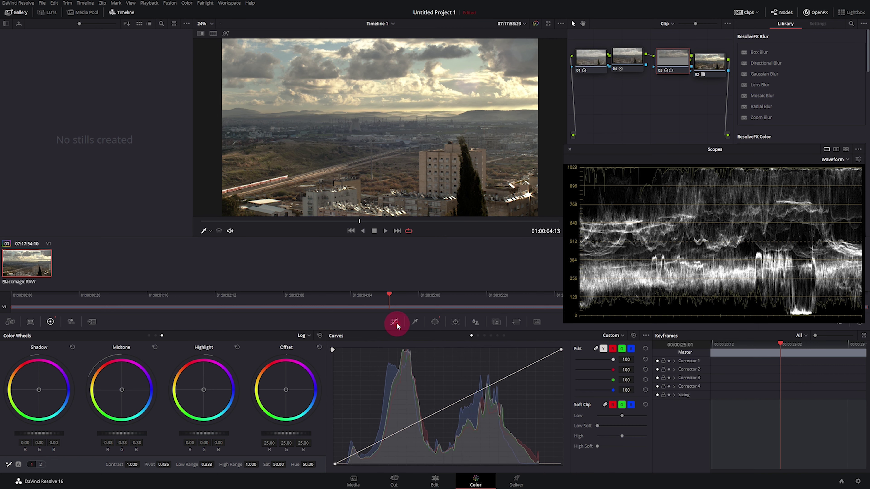
click(482, 337)
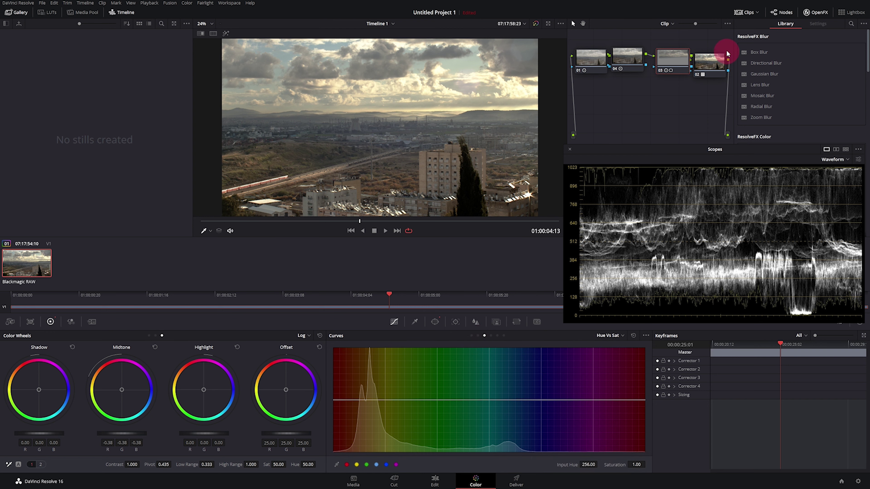
click(669, 62)
key(alt+s)
drag(624, 89, 690, 60)
drag(653, 103, 671, 86)
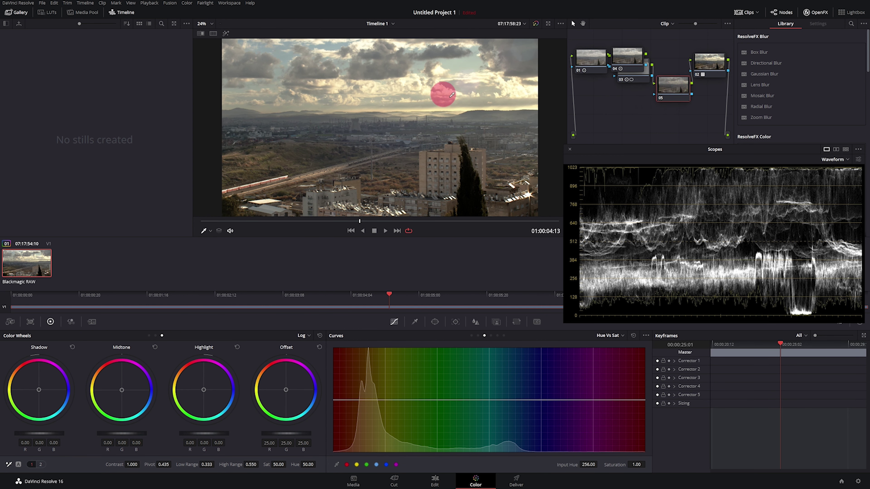
- Switch node 05 to the Hue Vs Hue curve and sample the blue sky in the image to set control points
click(450, 269)
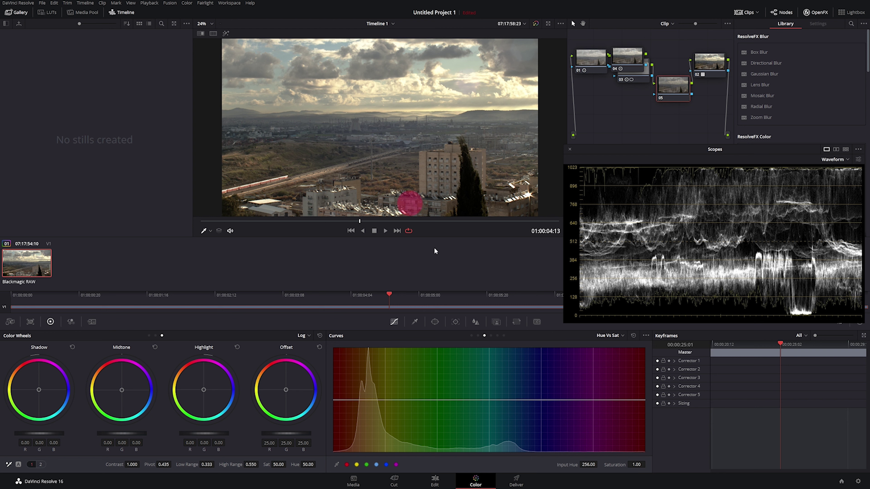
click(477, 335)
click(284, 55)
click(454, 325)
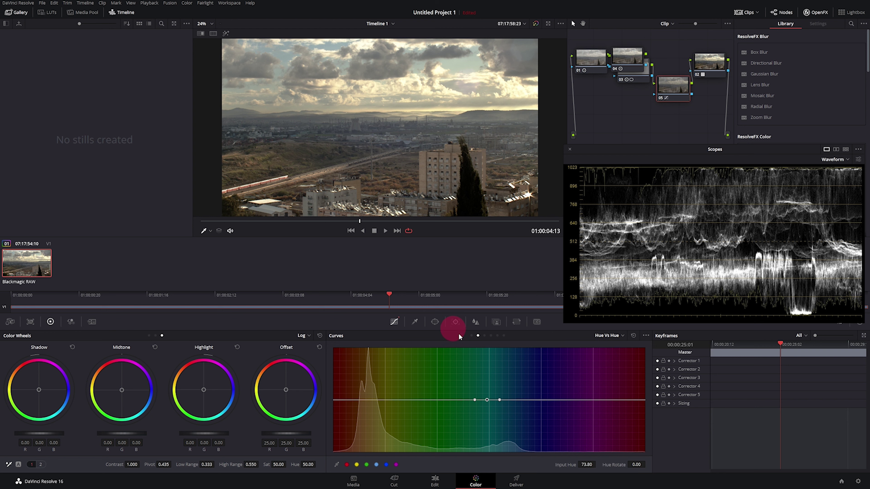